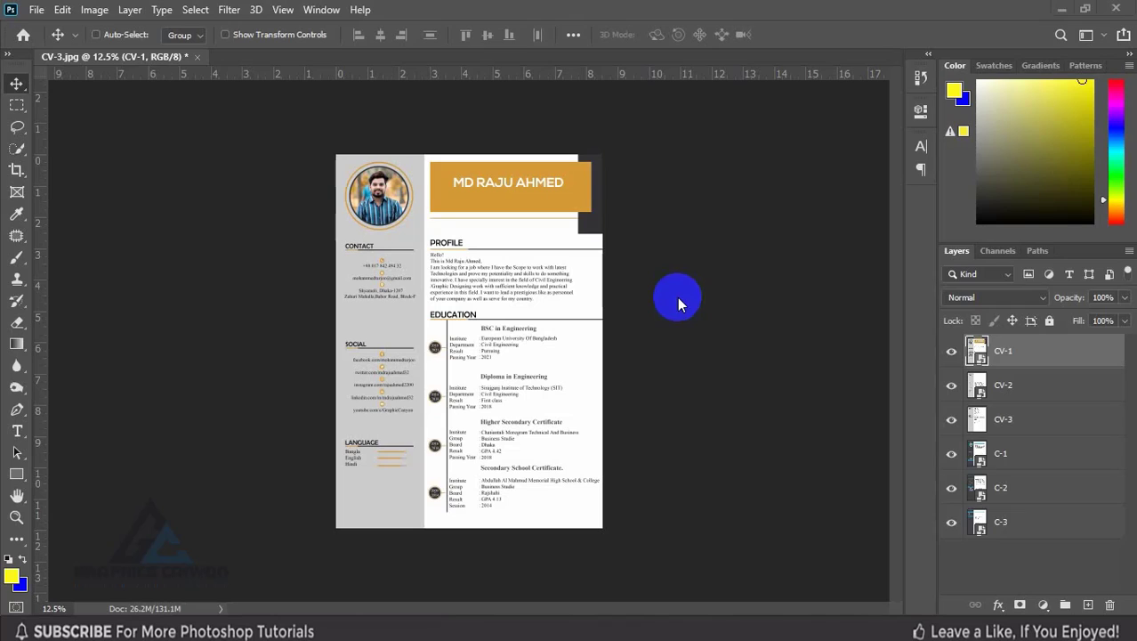
# - Hide CV-1, CV-2, CV-3, C-1, C-2 and C-3 in turn to preview each page
pyautogui.click(952, 353)
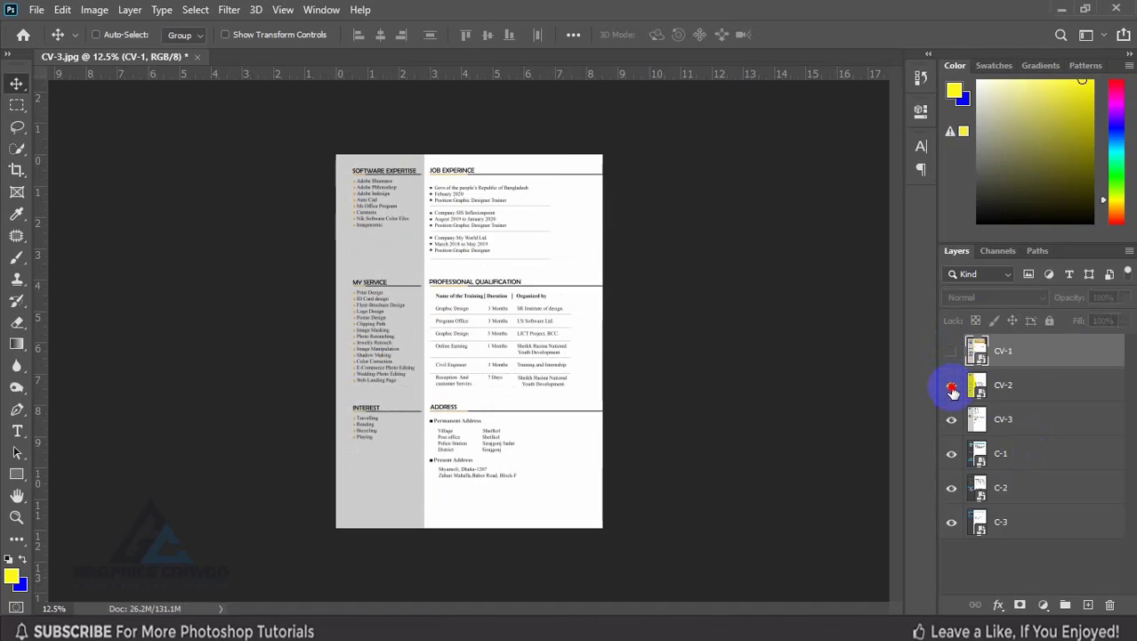
pyautogui.click(953, 388)
pyautogui.click(951, 420)
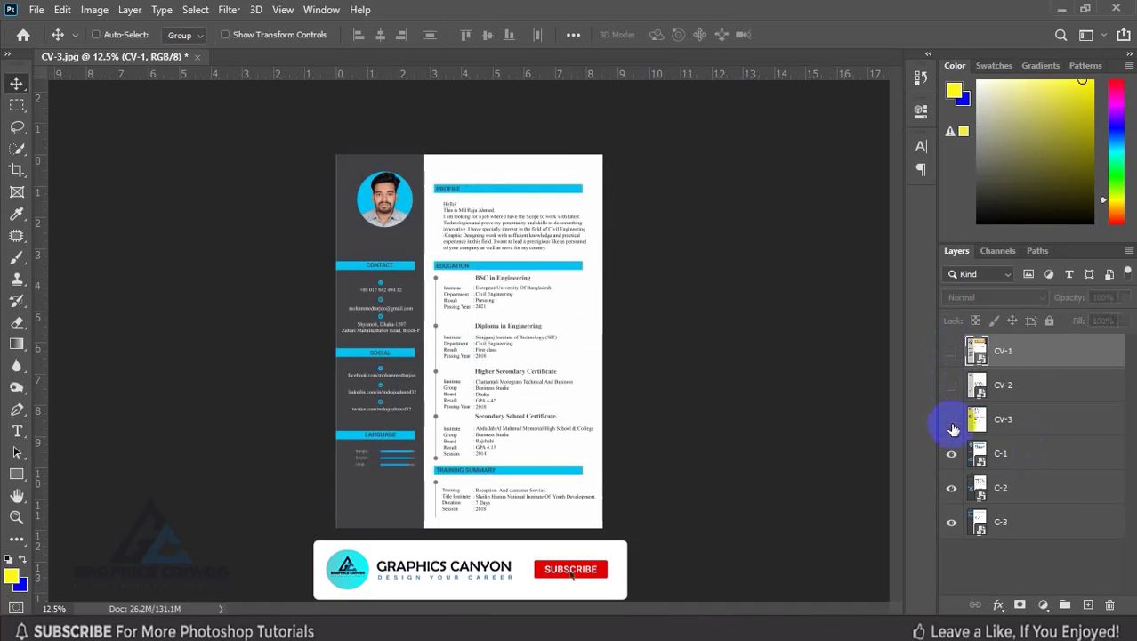
pyautogui.click(951, 453)
pyautogui.click(952, 486)
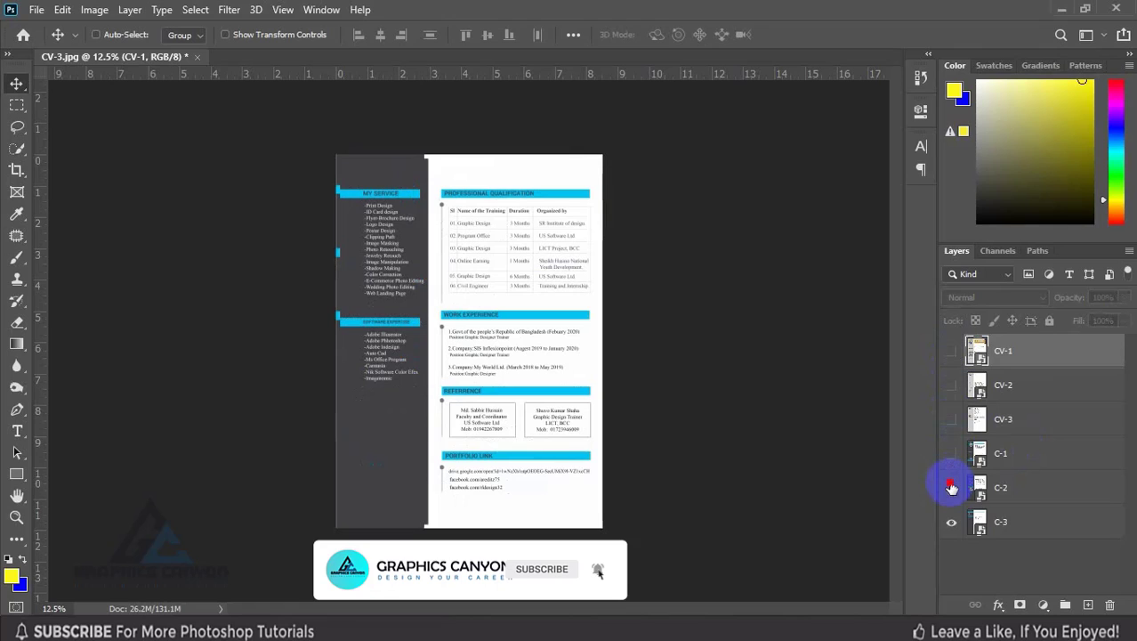
pyautogui.click(951, 521)
# - Show C-2, C-1, CV-3, CV-2 and CV-1 again, leaving CV-1 on view
pyautogui.click(951, 487)
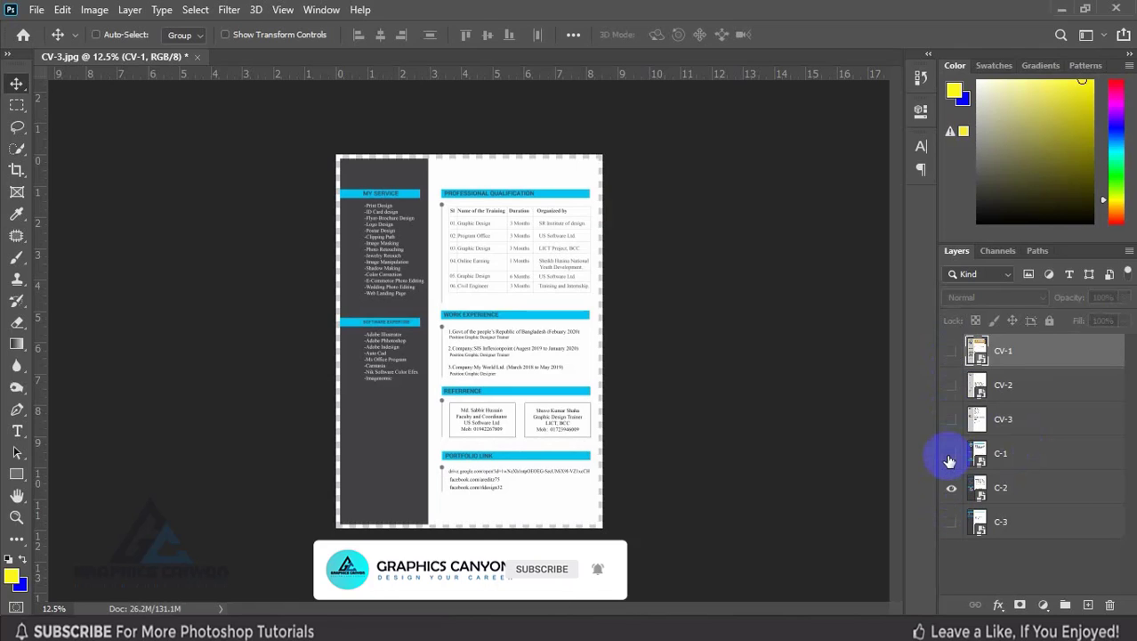
pyautogui.click(951, 454)
pyautogui.click(951, 419)
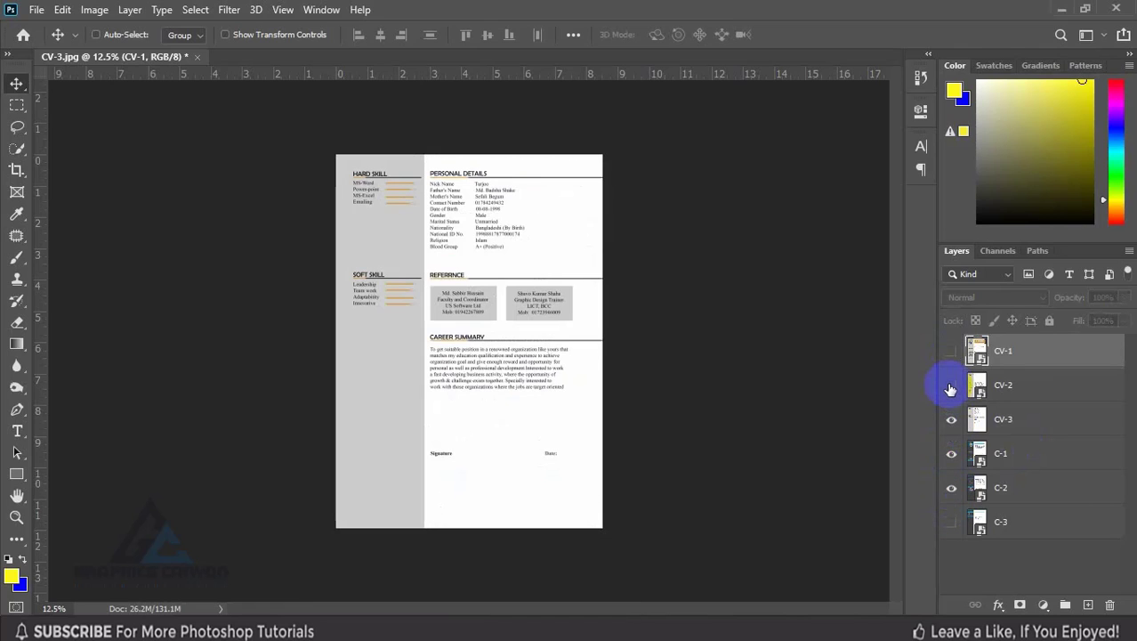
pyautogui.click(952, 385)
pyautogui.click(952, 350)
pyautogui.click(951, 351)
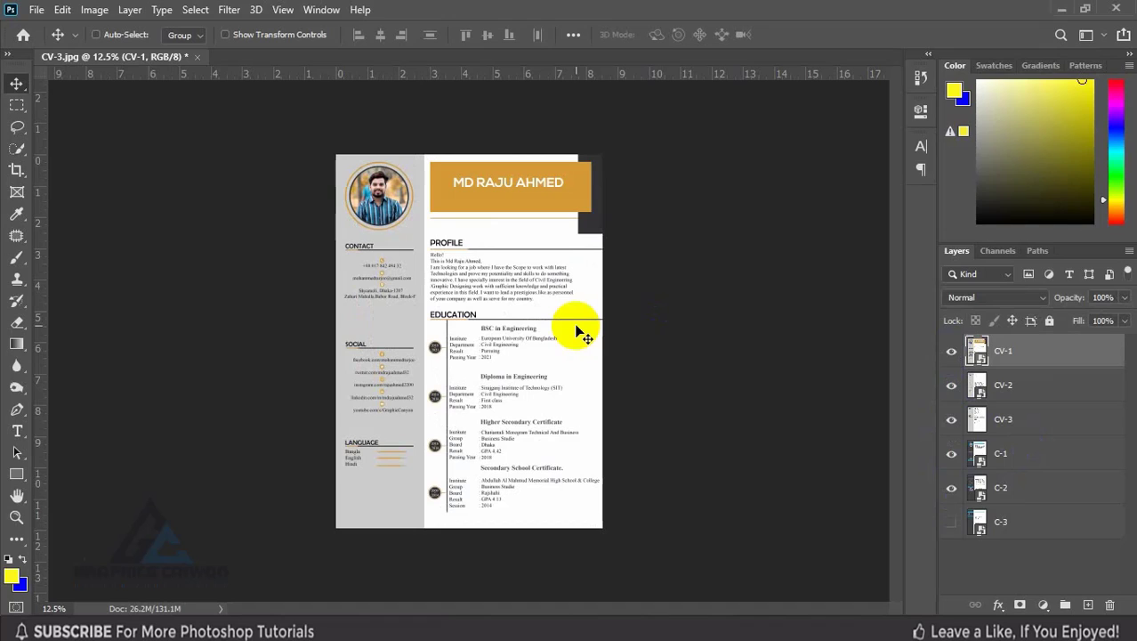
# - Start Export Layers To Files and browse for a destination folder
pyautogui.click(35, 16)
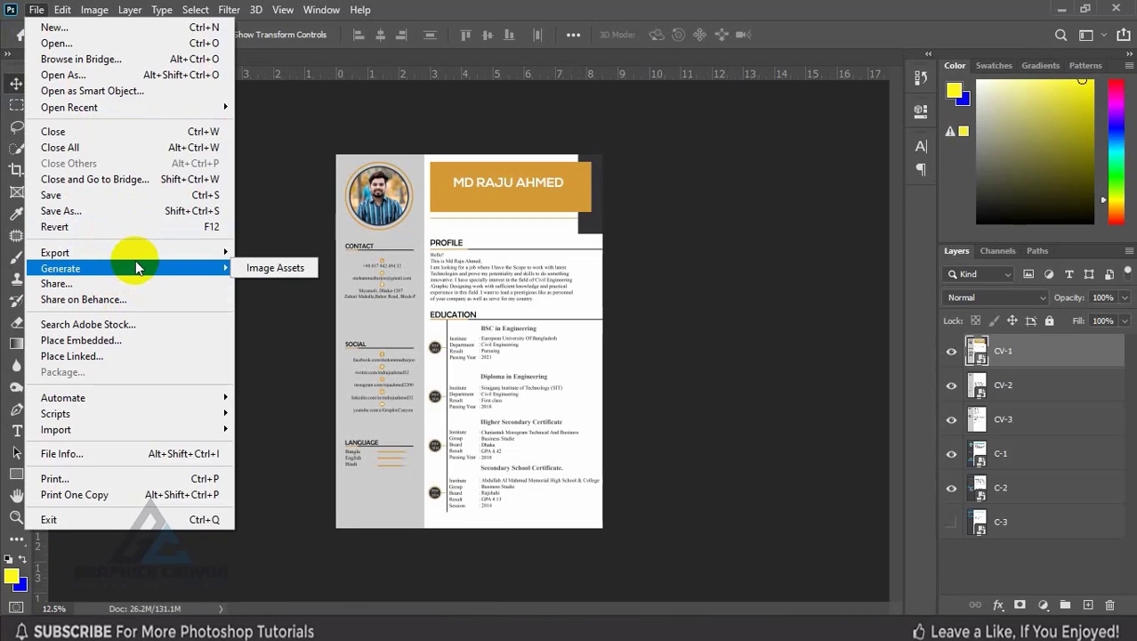
pyautogui.moveTo(55, 253)
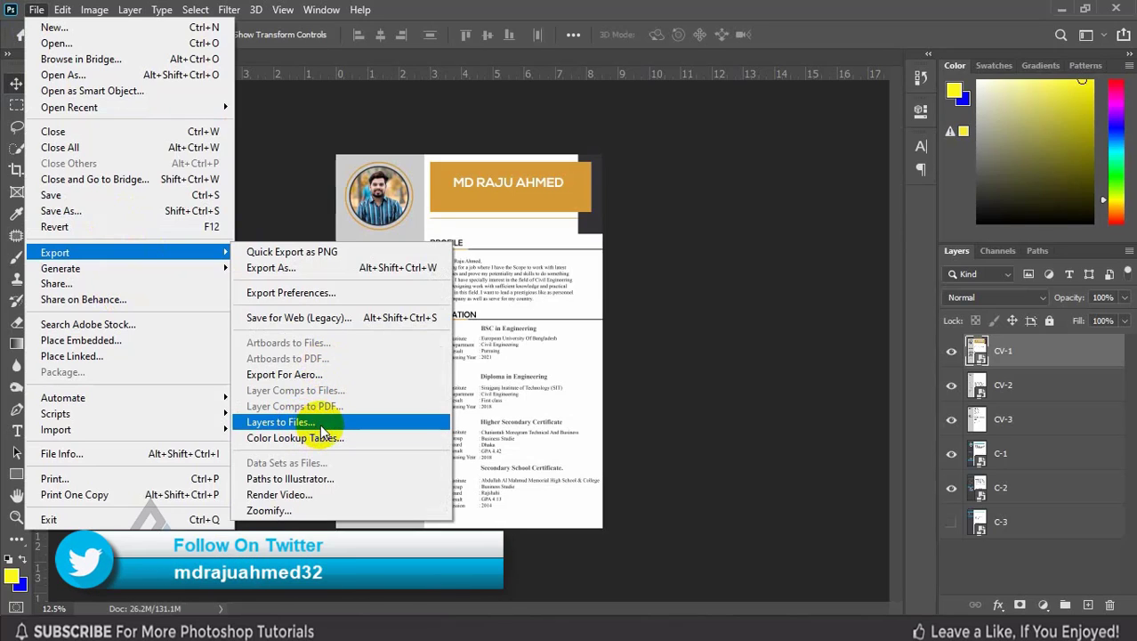
pyautogui.click(320, 430)
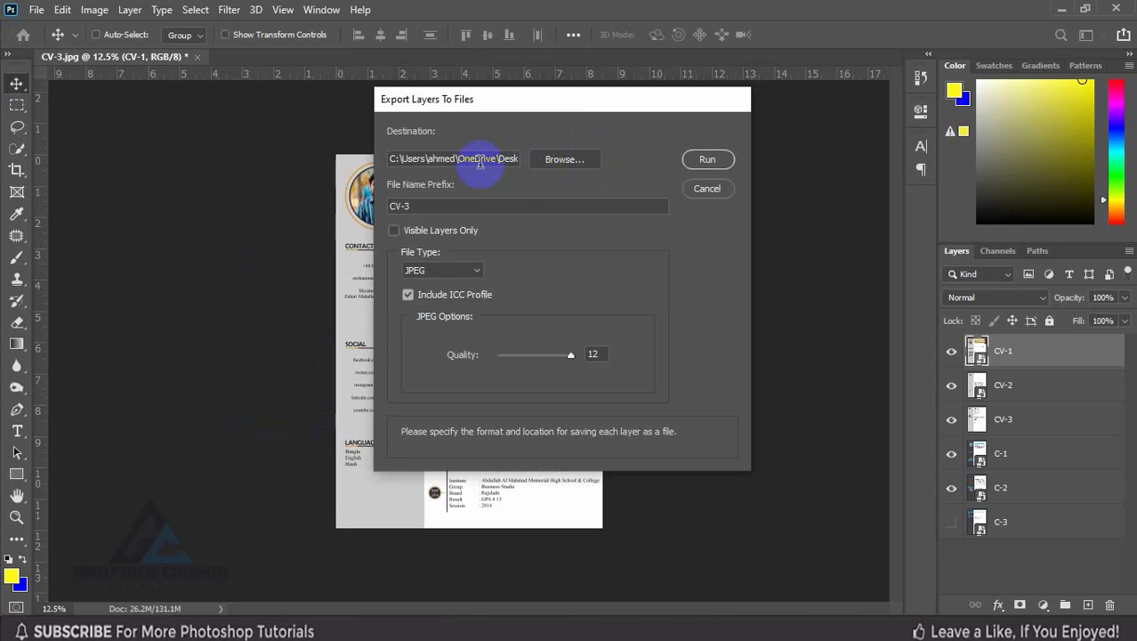
pyautogui.click(552, 161)
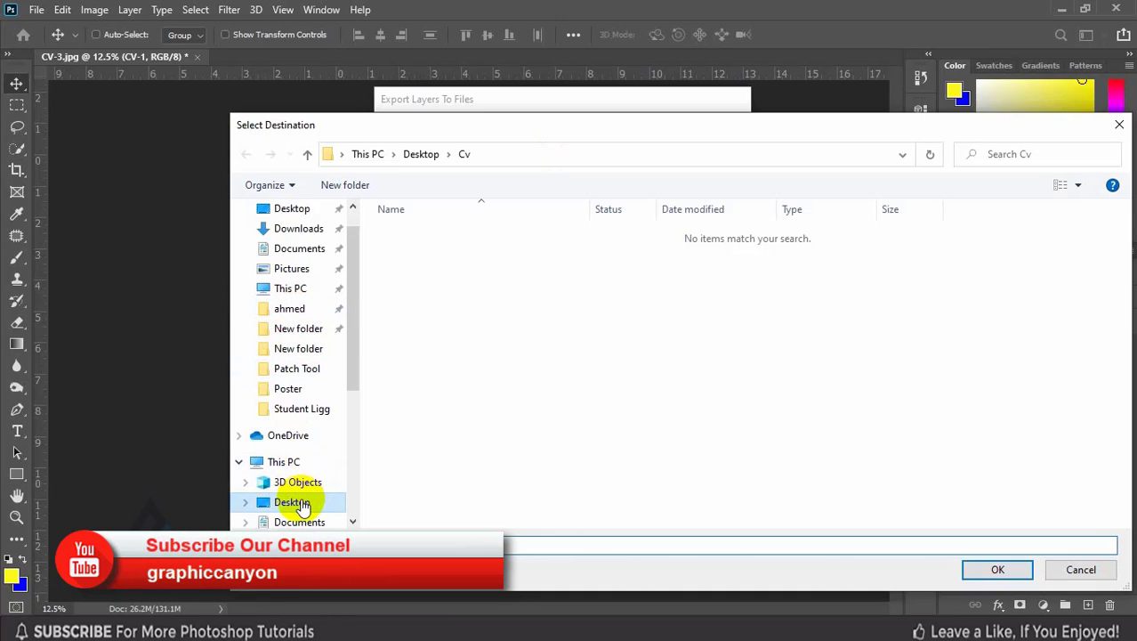
# - Create New folder (2) on the Desktop and confirm it as the export destination
pyautogui.click(292, 503)
pyautogui.rightClick(548, 349)
pyautogui.moveTo(586, 305)
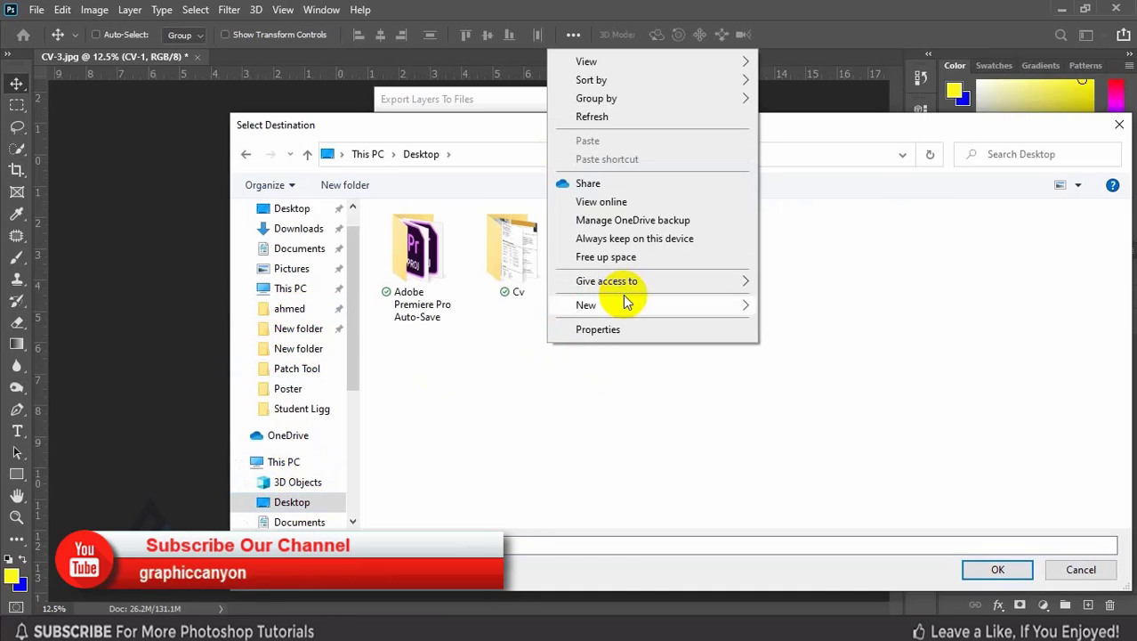
pyautogui.click(789, 306)
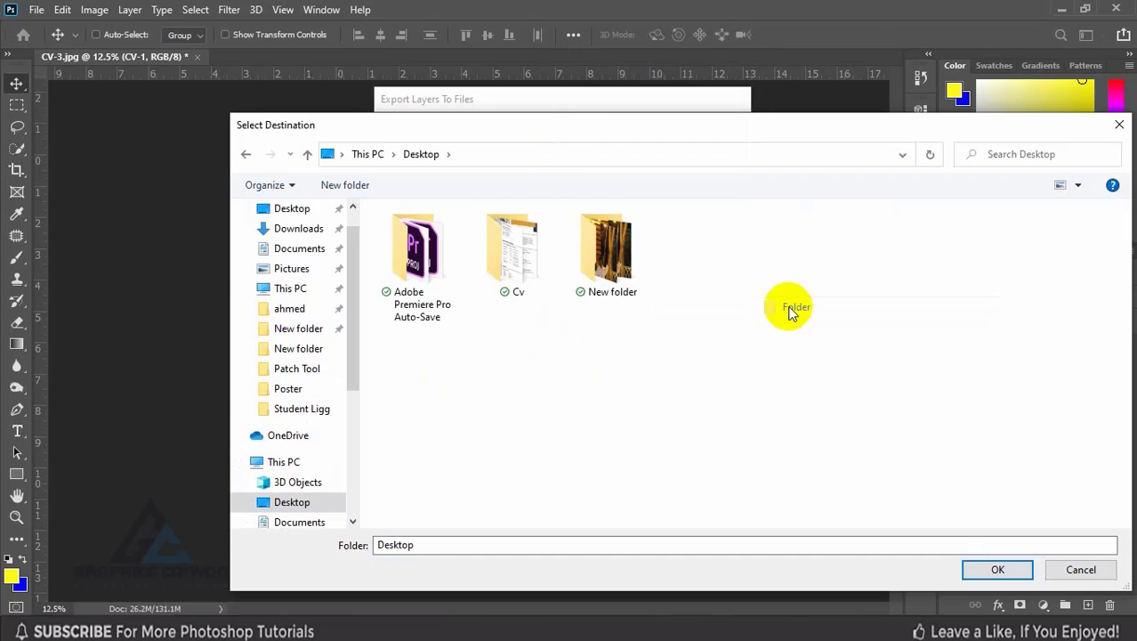
pyautogui.click(700, 264)
pyautogui.doubleClick(700, 264)
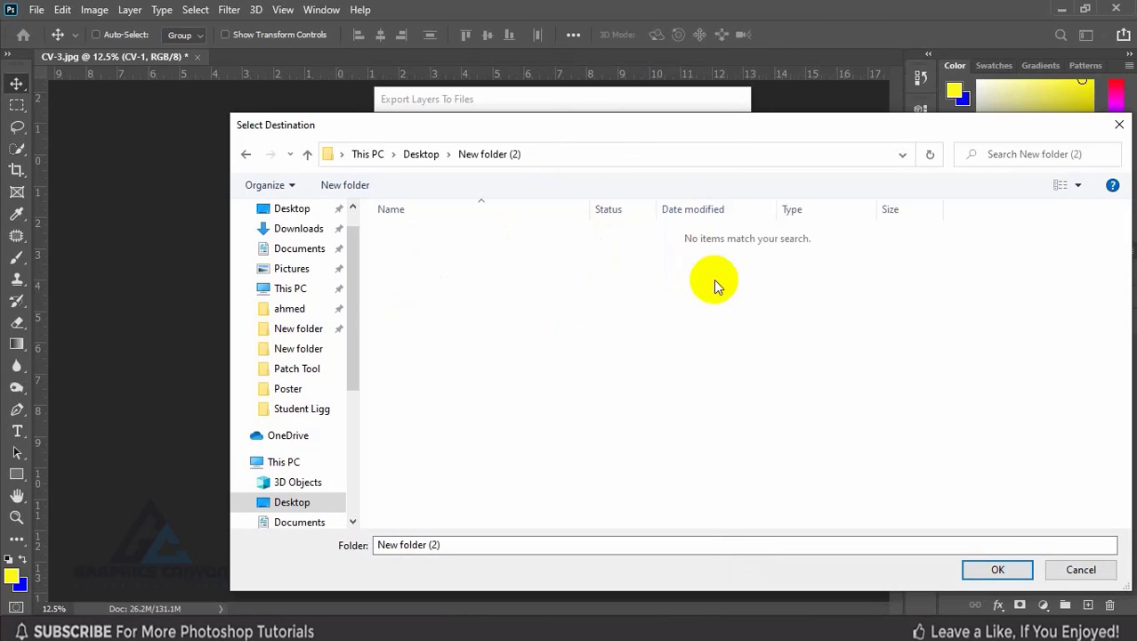
pyautogui.click(991, 573)
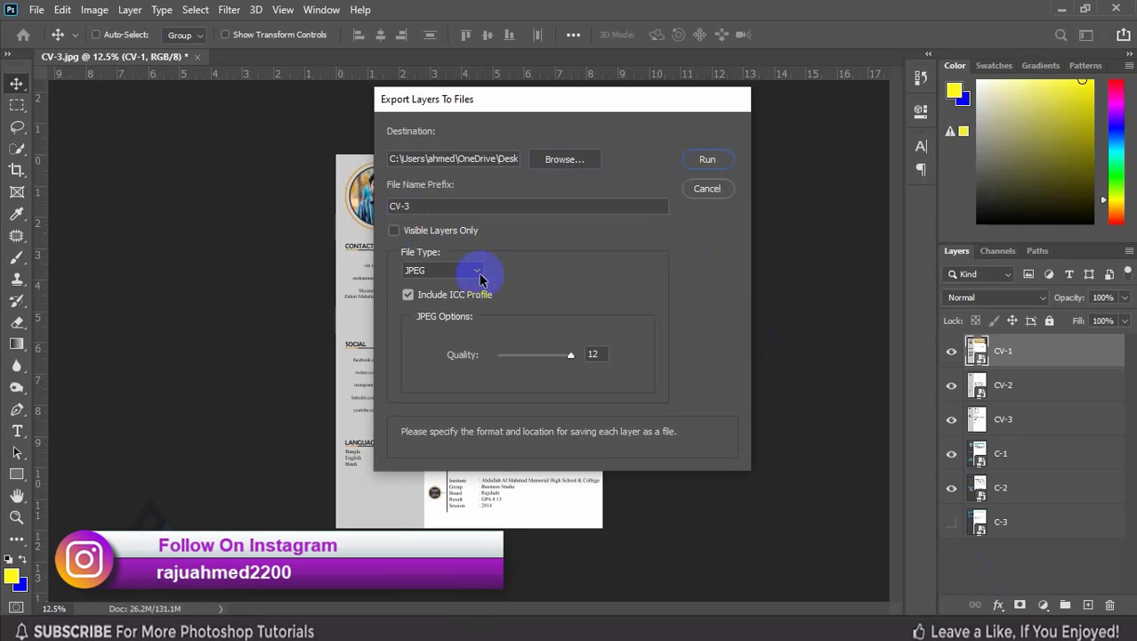
# - Export the layers as JPEG at quality 12 and dismiss the success alert
pyautogui.click(478, 273)
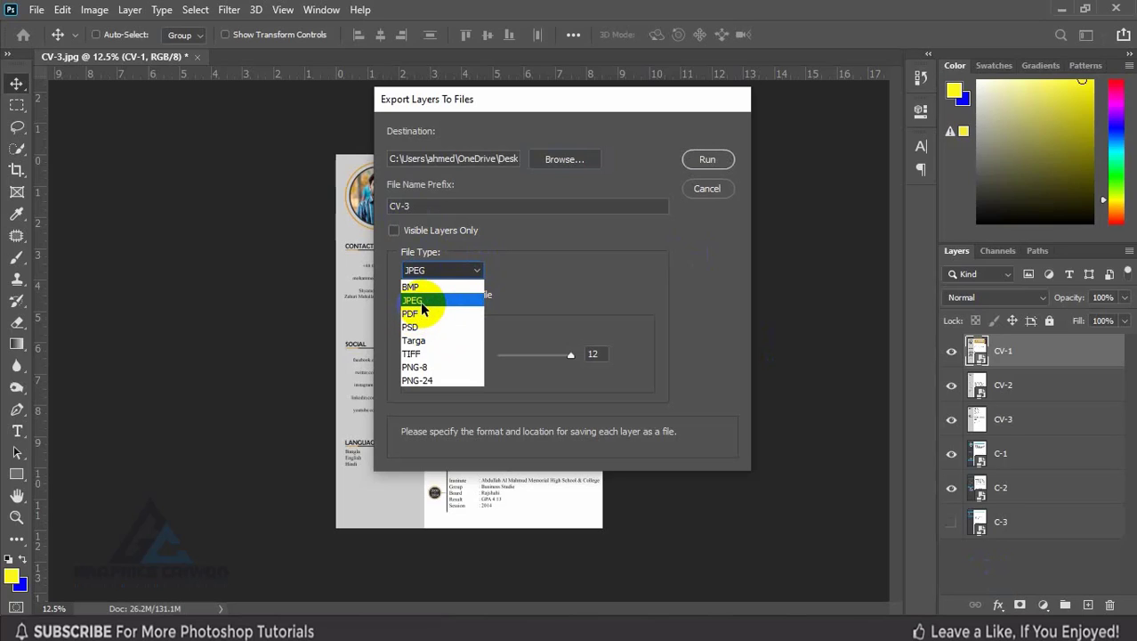
pyautogui.click(422, 302)
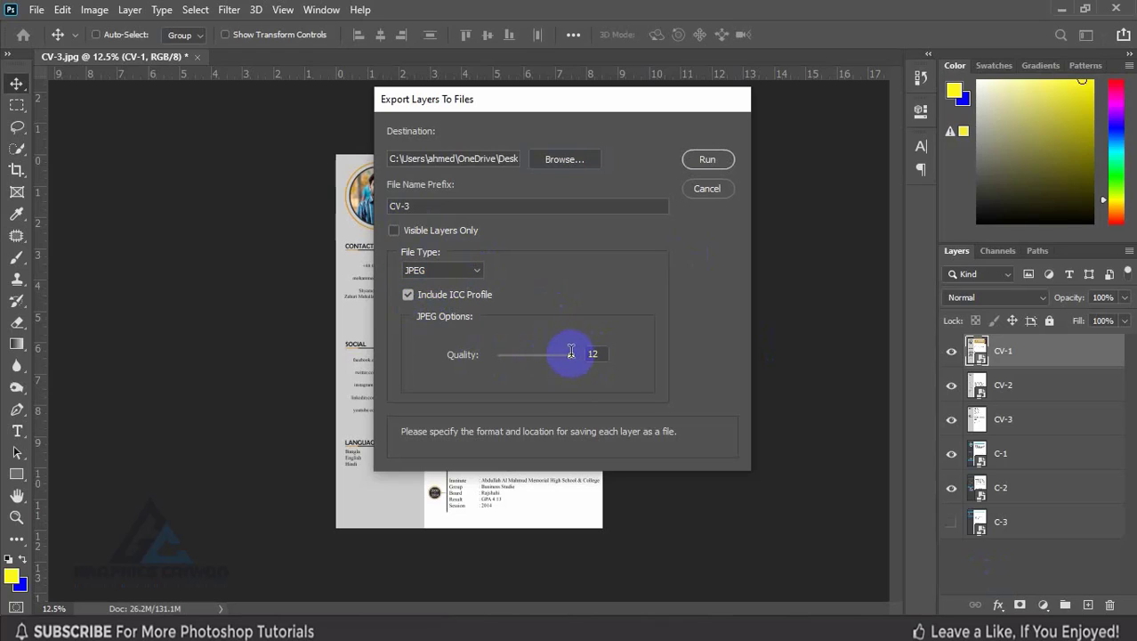
pyautogui.doubleClick(593, 355)
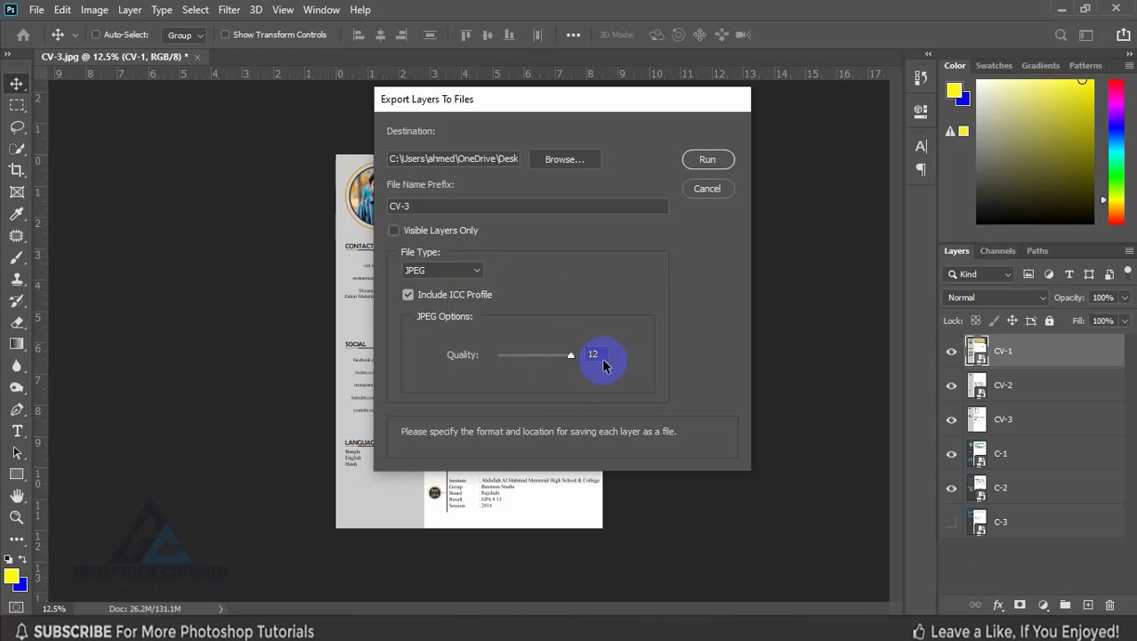
pyautogui.click(709, 160)
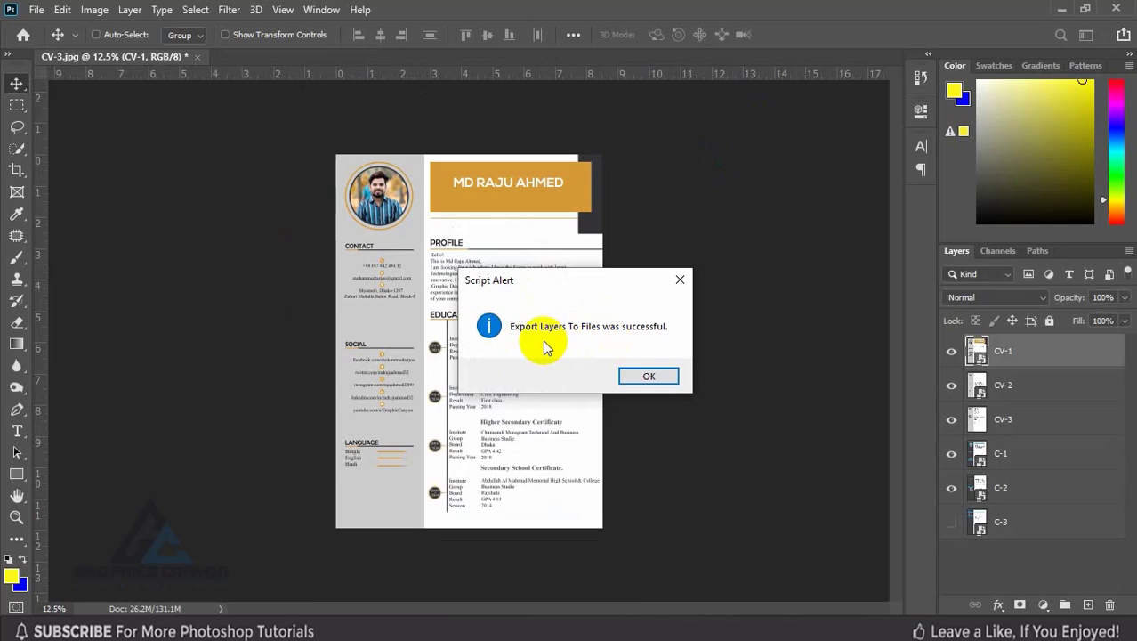
pyautogui.click(648, 378)
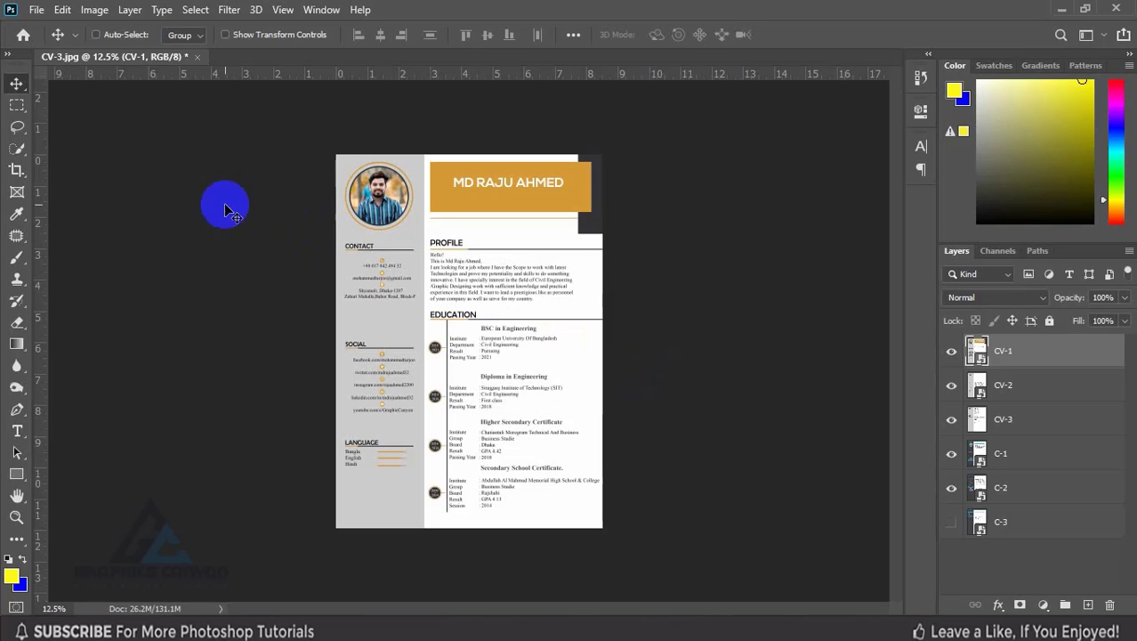
# - Add the six exported CV JPEGs from New folder (2) as PDF Presentation sources
pyautogui.click(37, 11)
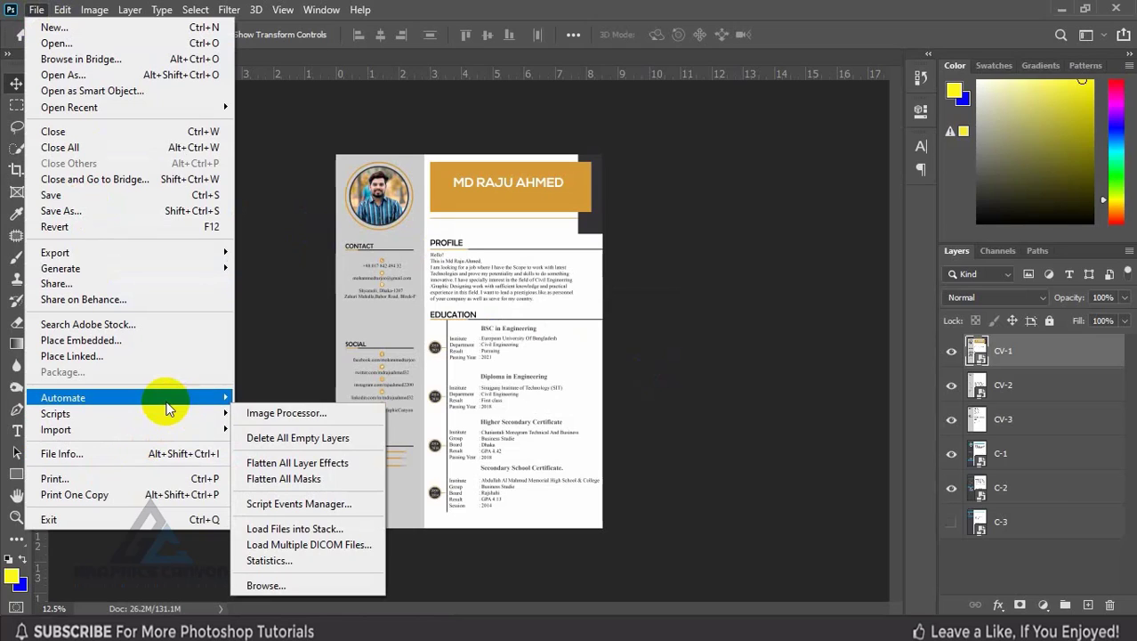
pyautogui.moveTo(63, 398)
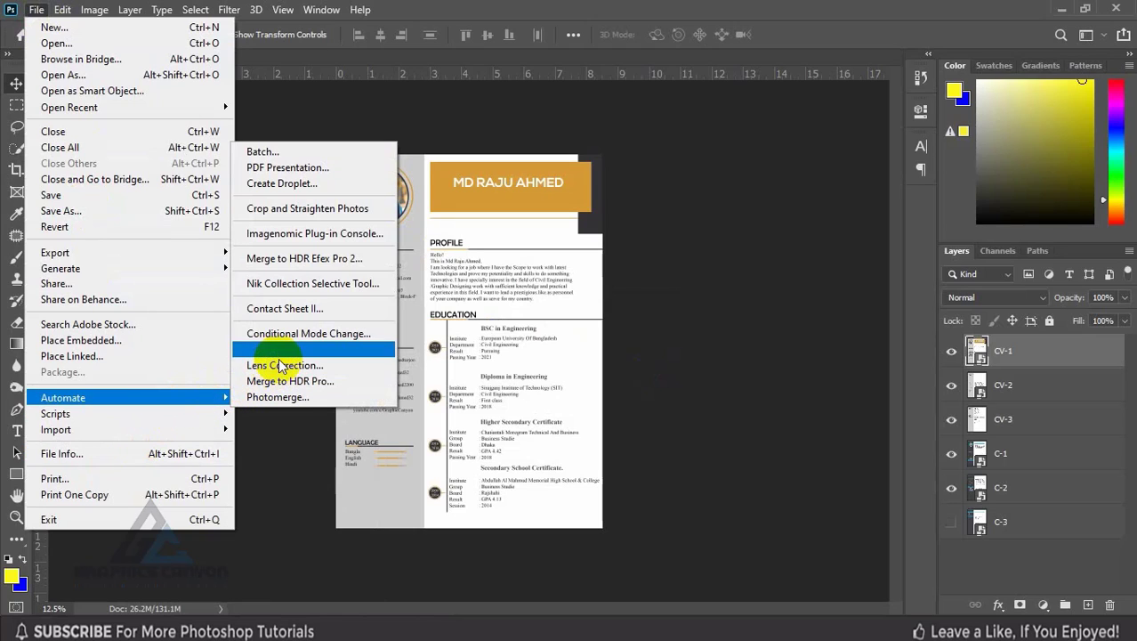
pyautogui.click(298, 168)
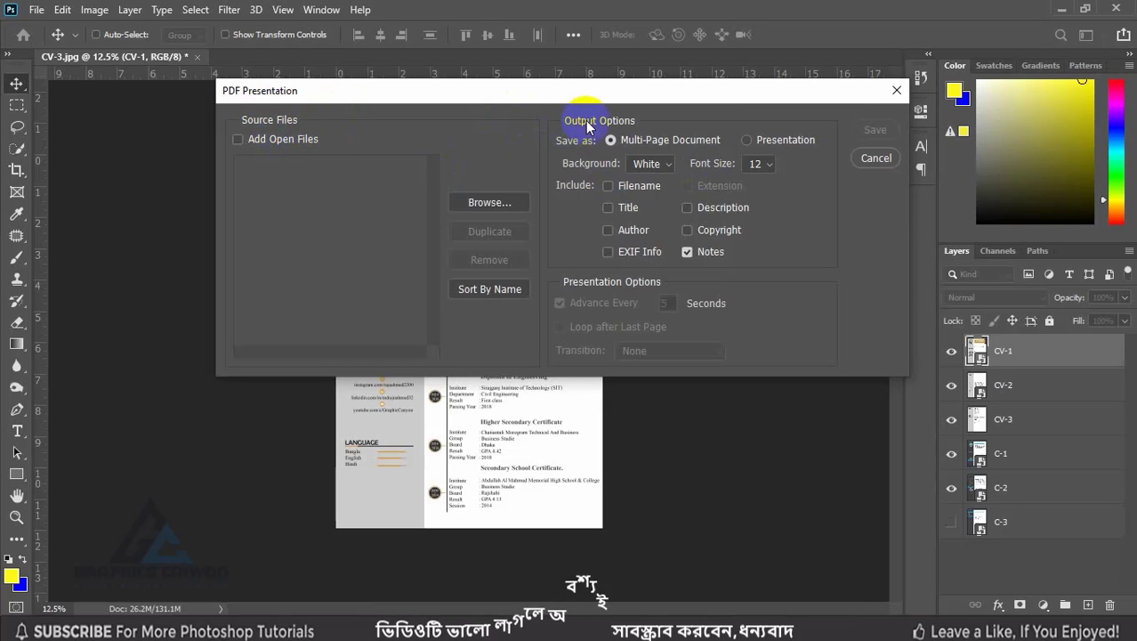
pyautogui.click(499, 203)
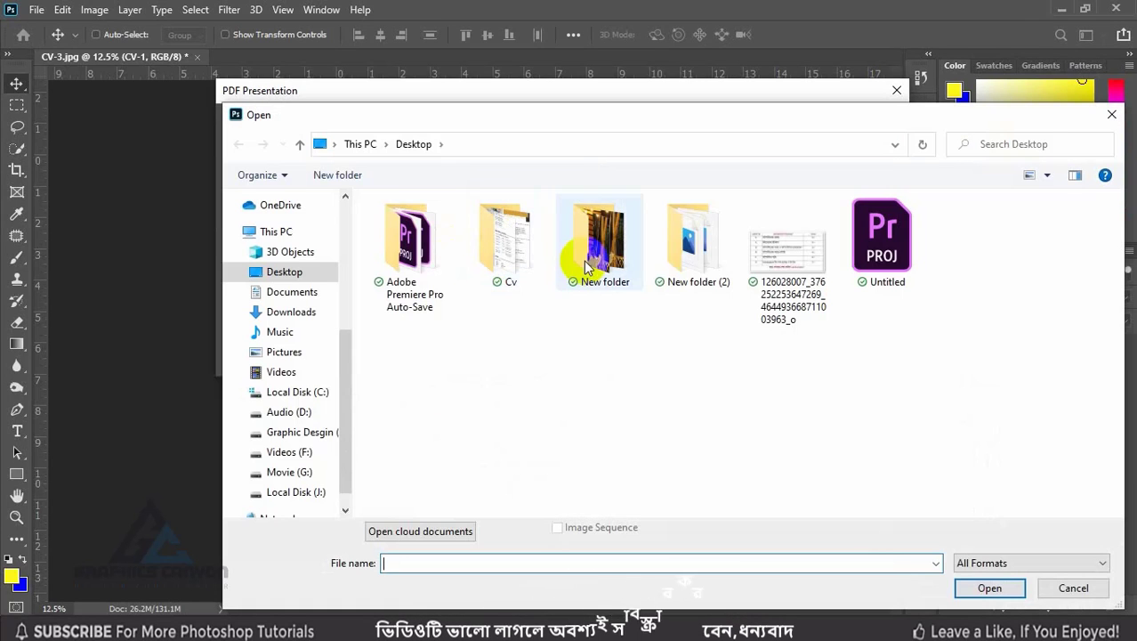
pyautogui.doubleClick(690, 238)
pyautogui.moveTo(413, 307)
pyautogui.mouseDown()
pyautogui.moveTo(763, 240)
pyautogui.moveTo(926, 223)
pyautogui.mouseUp()
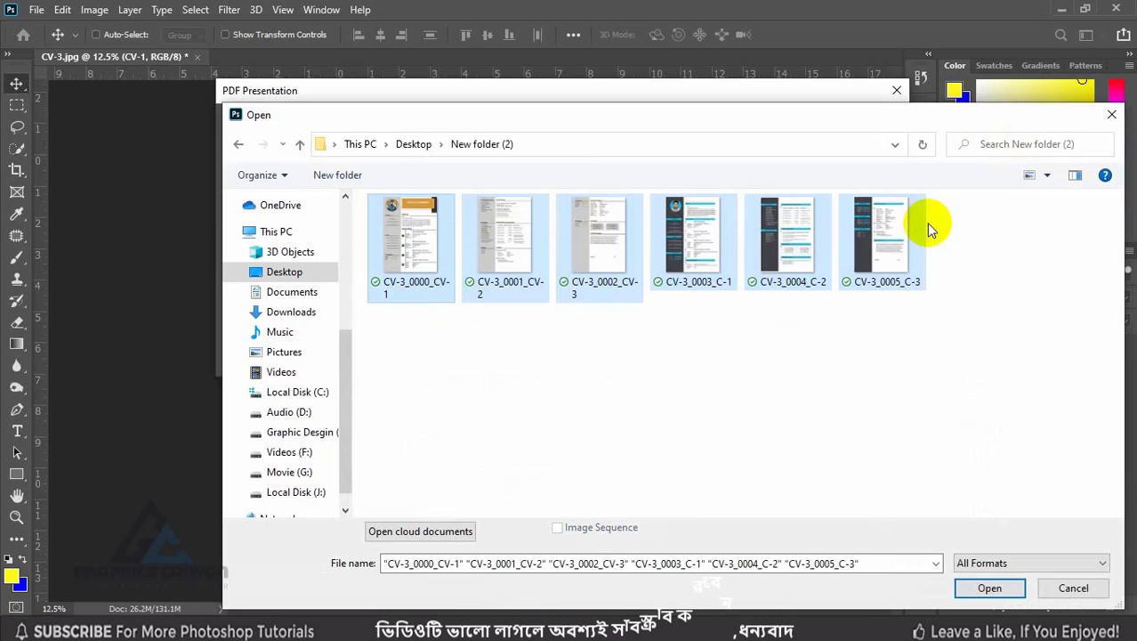
pyautogui.click(968, 589)
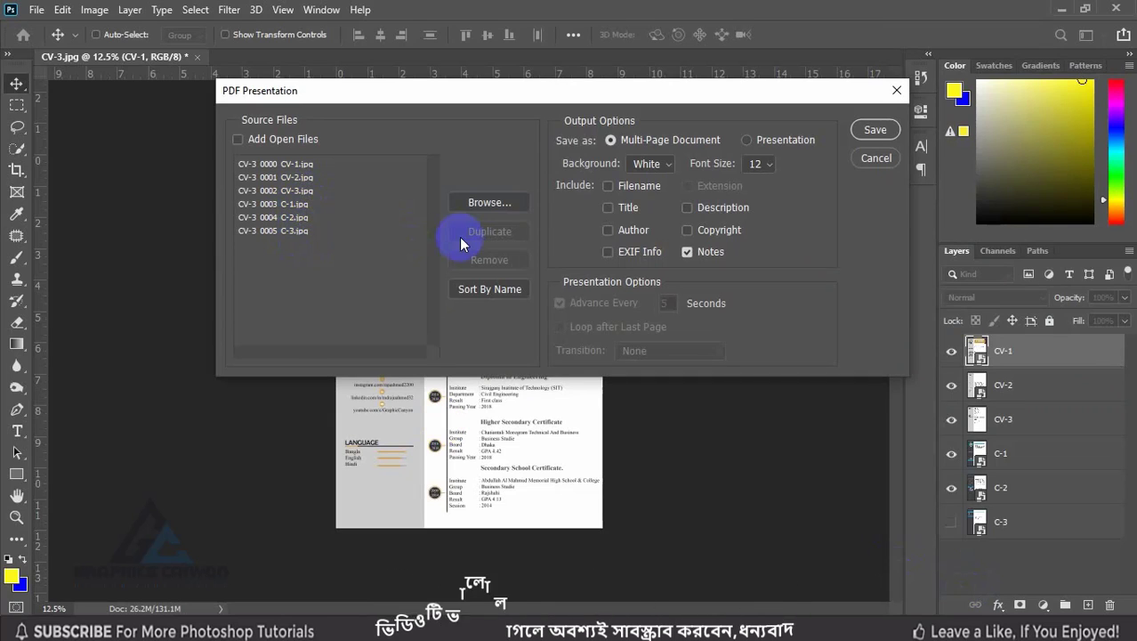
# - Keep Multi-Page Document output and proceed to save the presentation
pyautogui.click(761, 165)
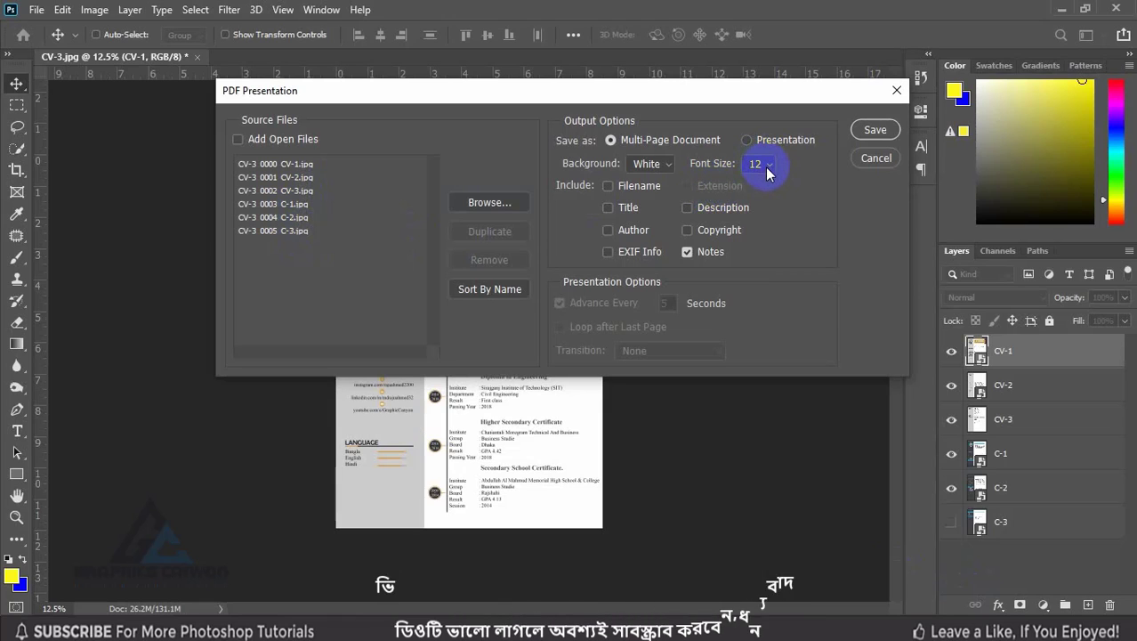
pyautogui.click(610, 139)
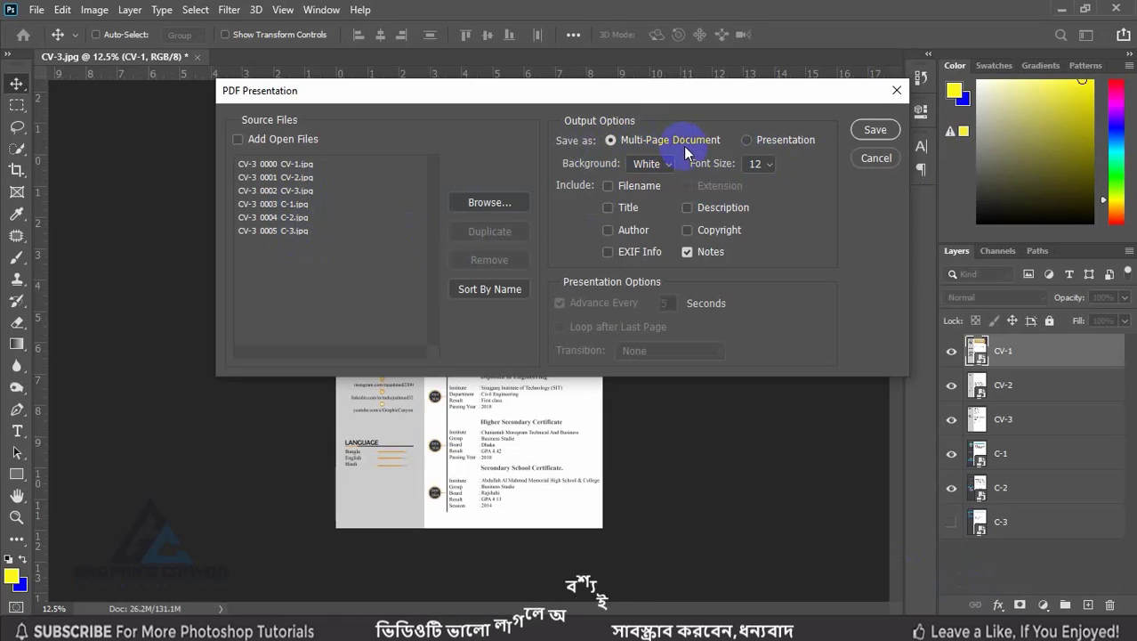
pyautogui.click(877, 140)
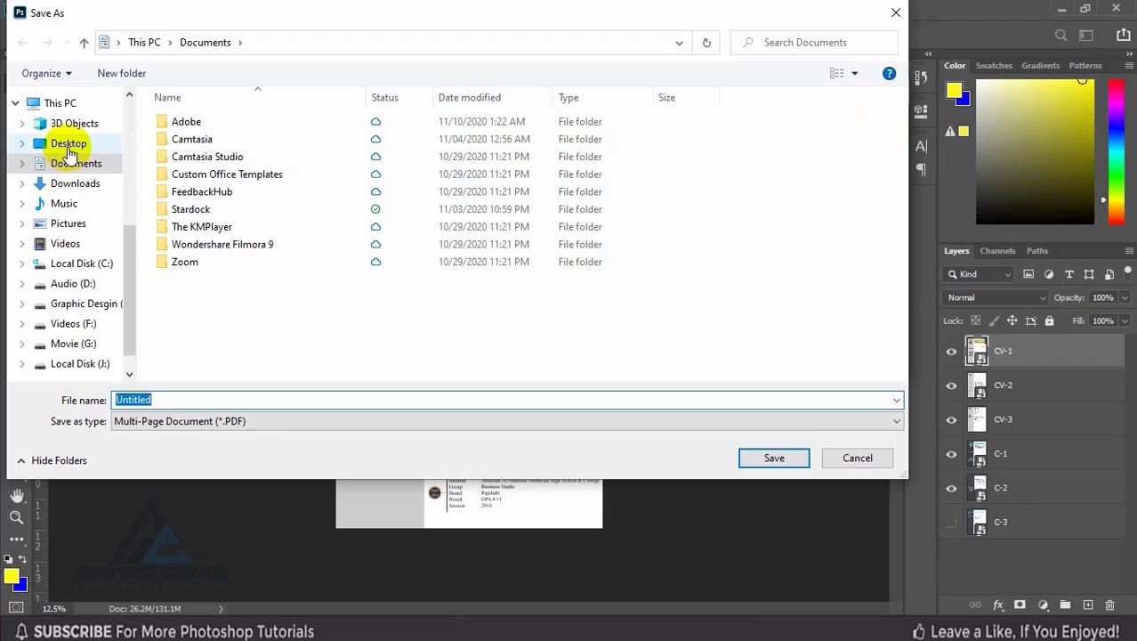
# - Save the presentation to the Desktop as 'PDF' and confirm Save PDF
pyautogui.click(69, 146)
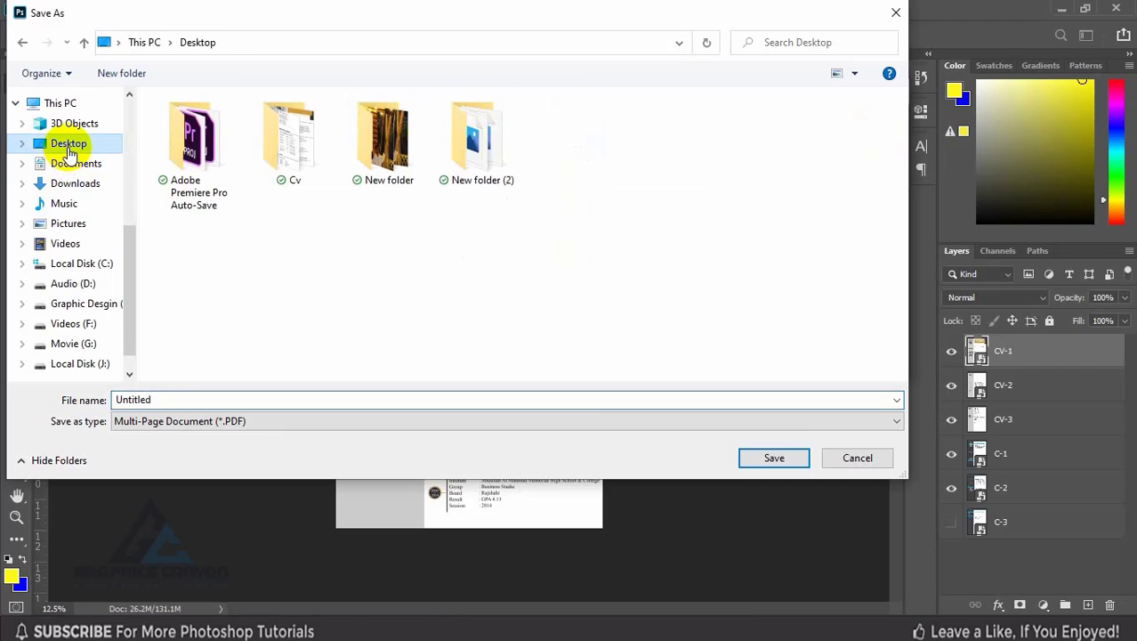
pyautogui.doubleClick(193, 398)
pyautogui.write('PDF')
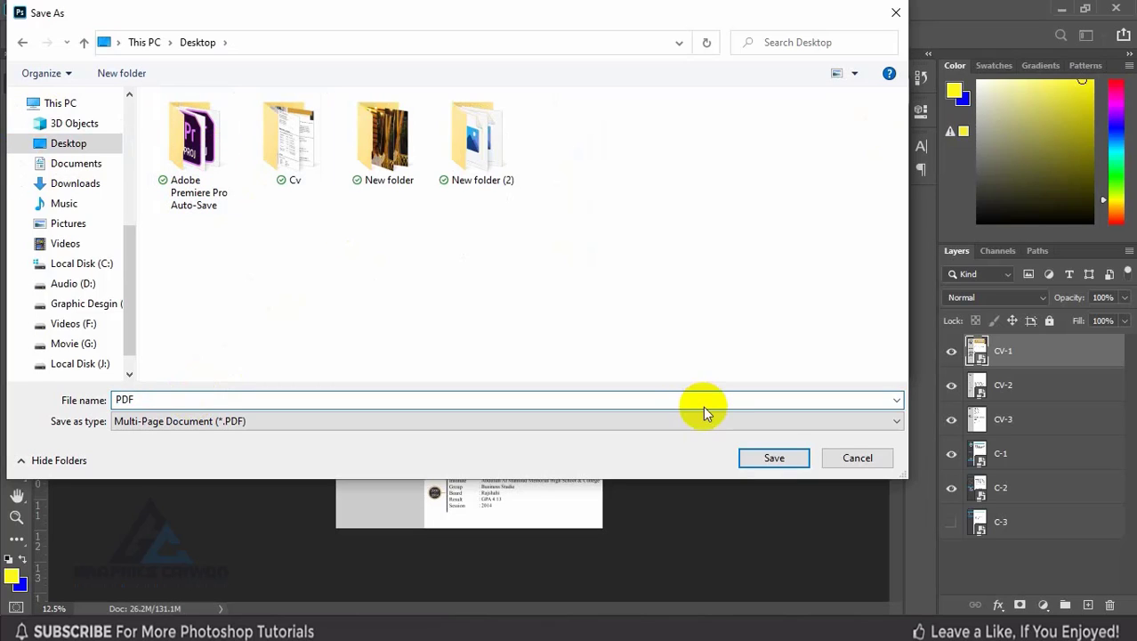
pyautogui.click(772, 460)
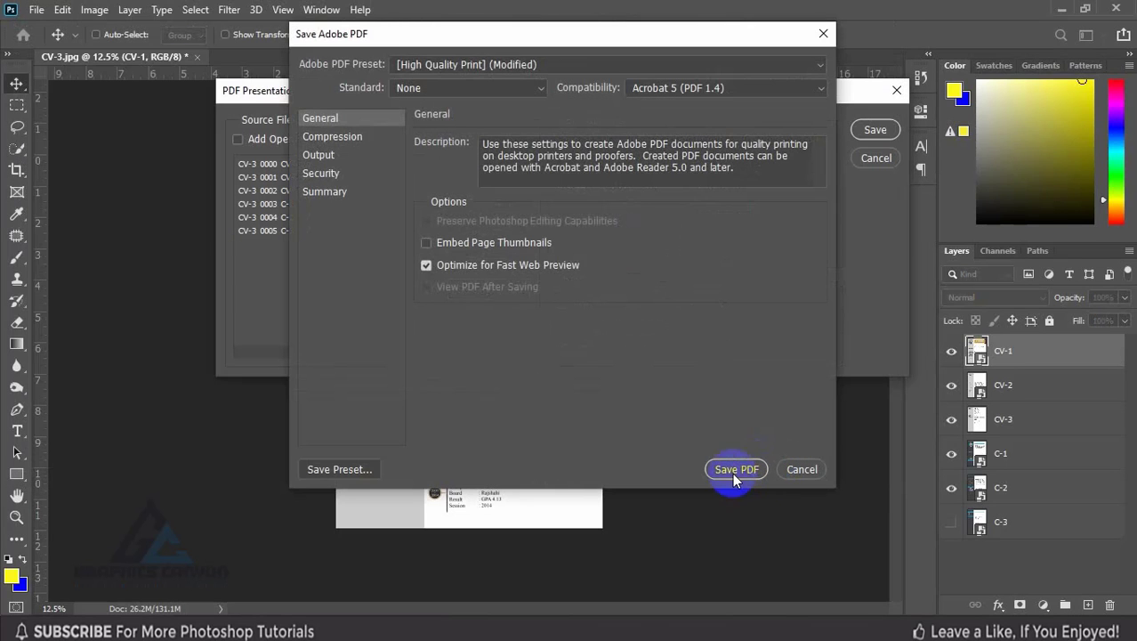
pyautogui.click(733, 470)
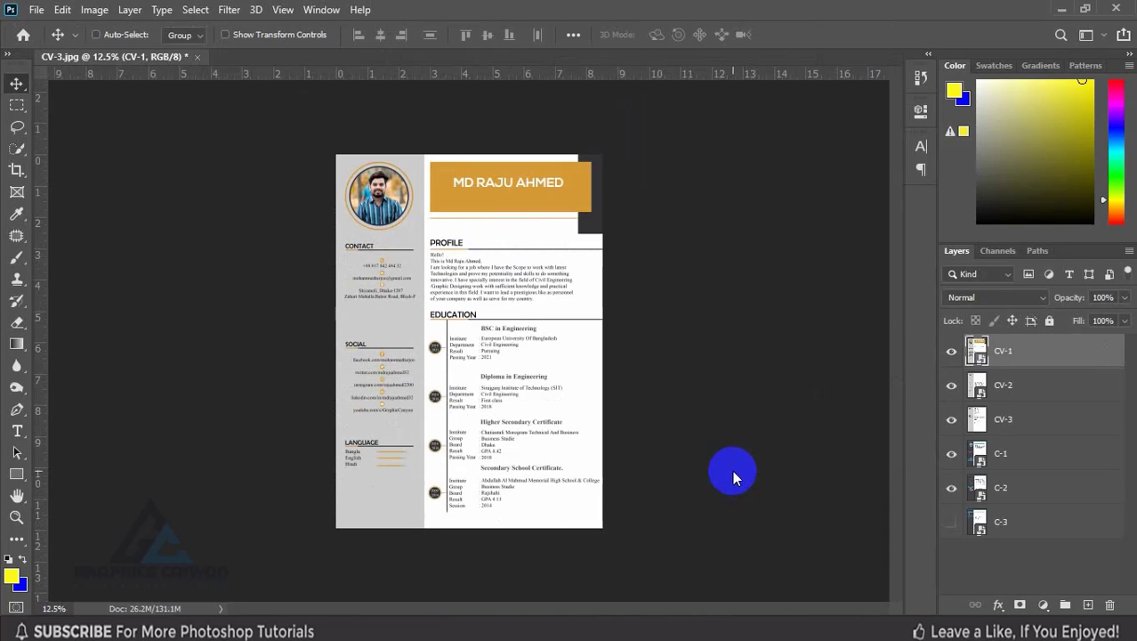
# - Minimize Photoshop, move the PDF icon mid-desktop and open it in Acrobat Reader
pyautogui.click(1061, 16)
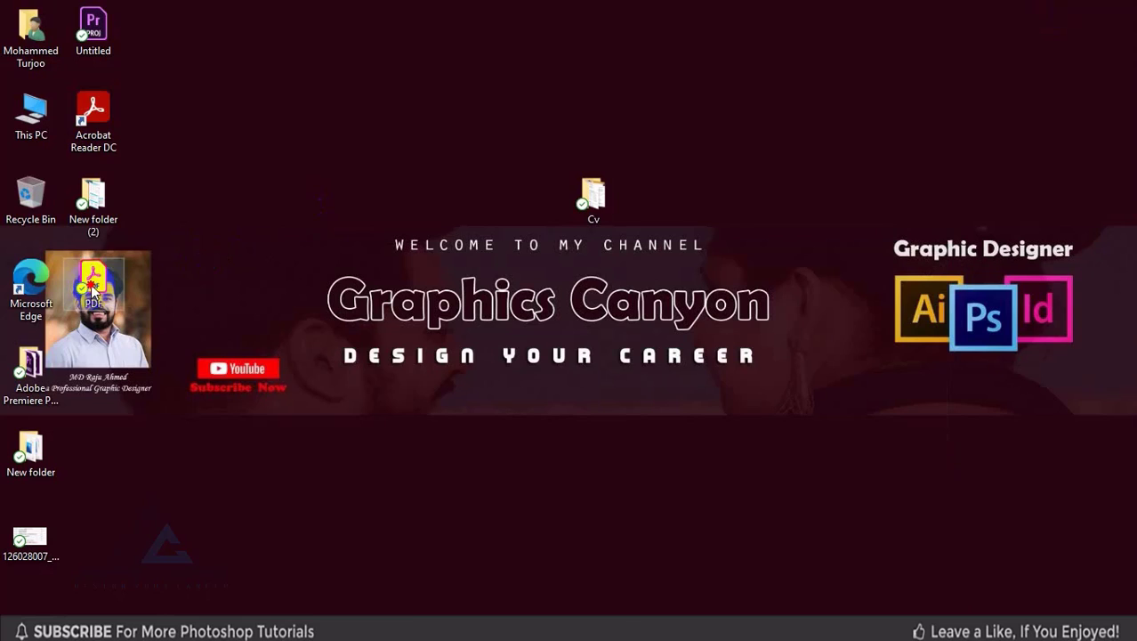
pyautogui.moveTo(92, 289); pyautogui.dragTo(351, 200)
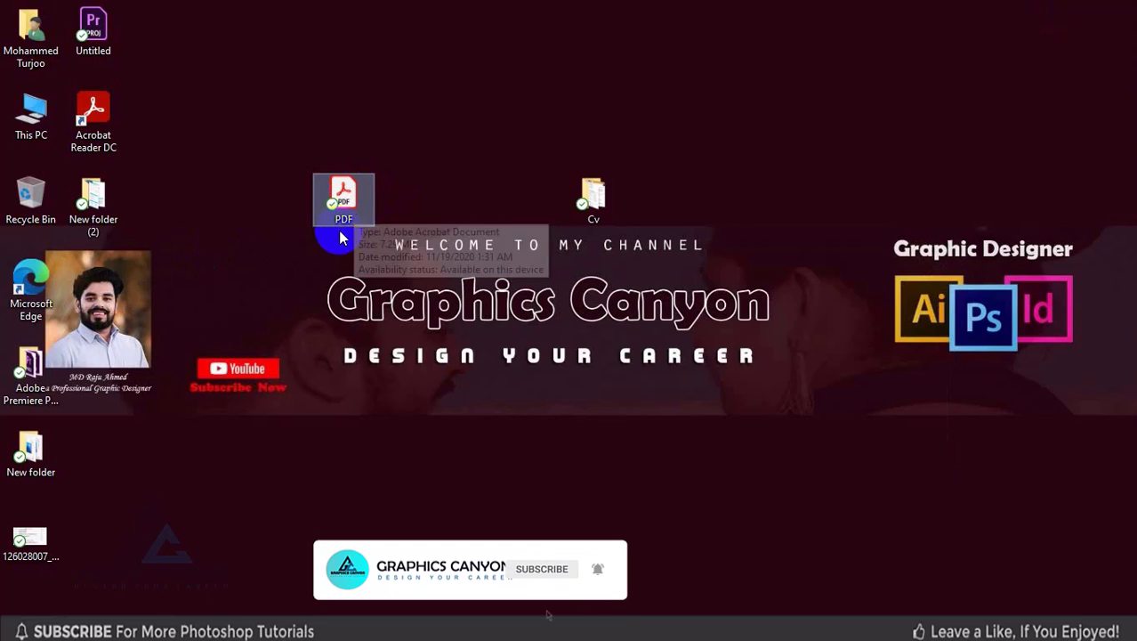
pyautogui.doubleClick(348, 203)
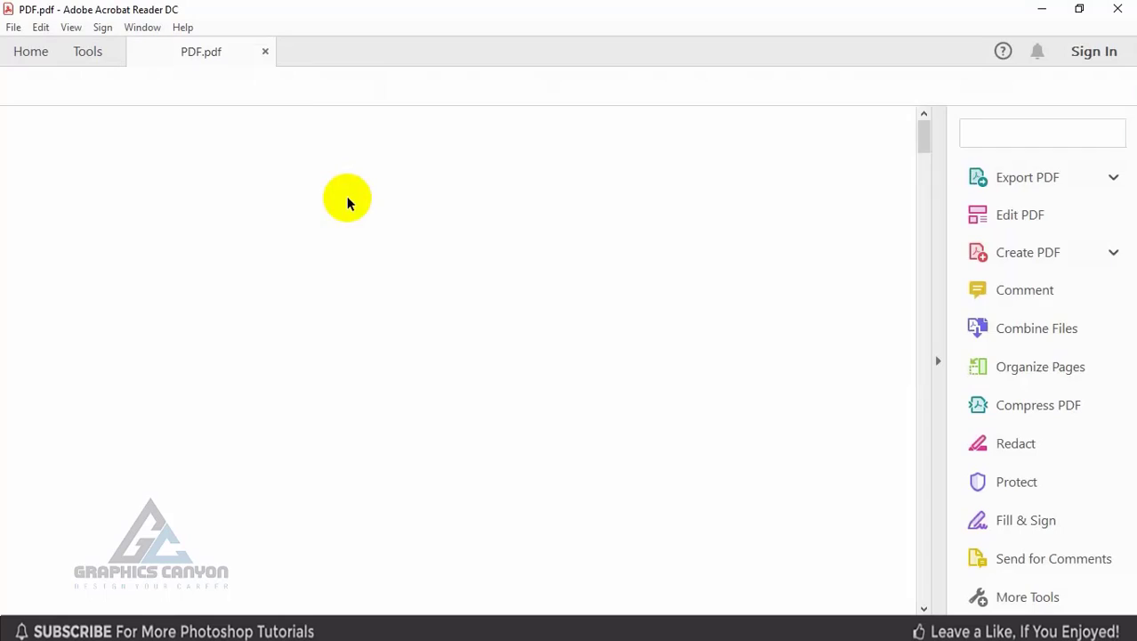
# - Zoom in on page 1 of the CV to the profile photo
pyautogui.click(525, 87)
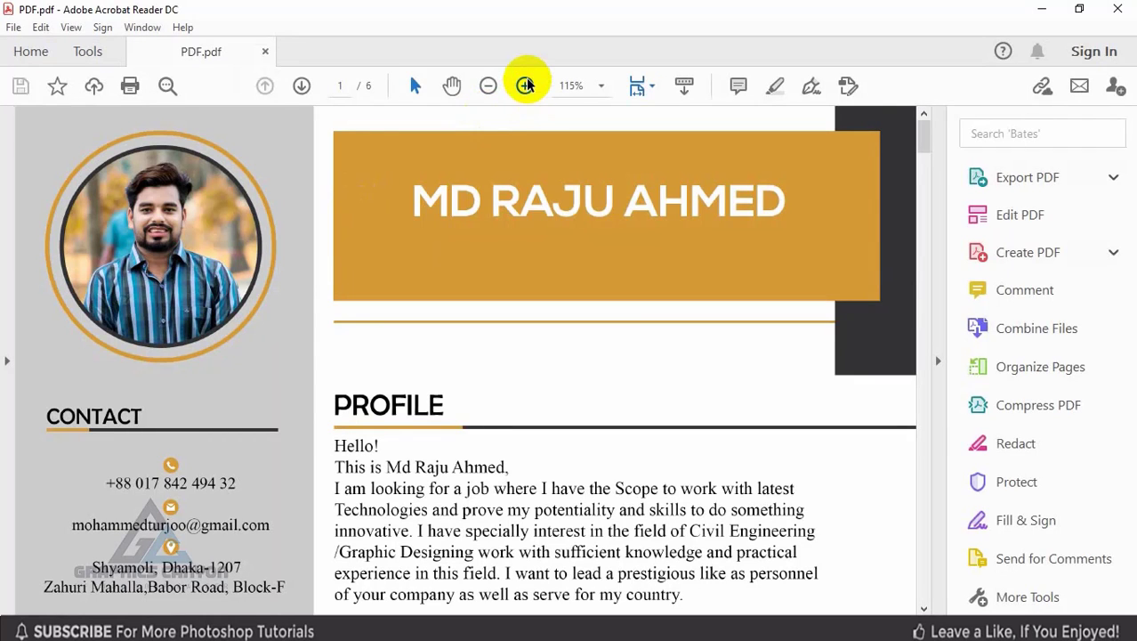
pyautogui.click(525, 87)
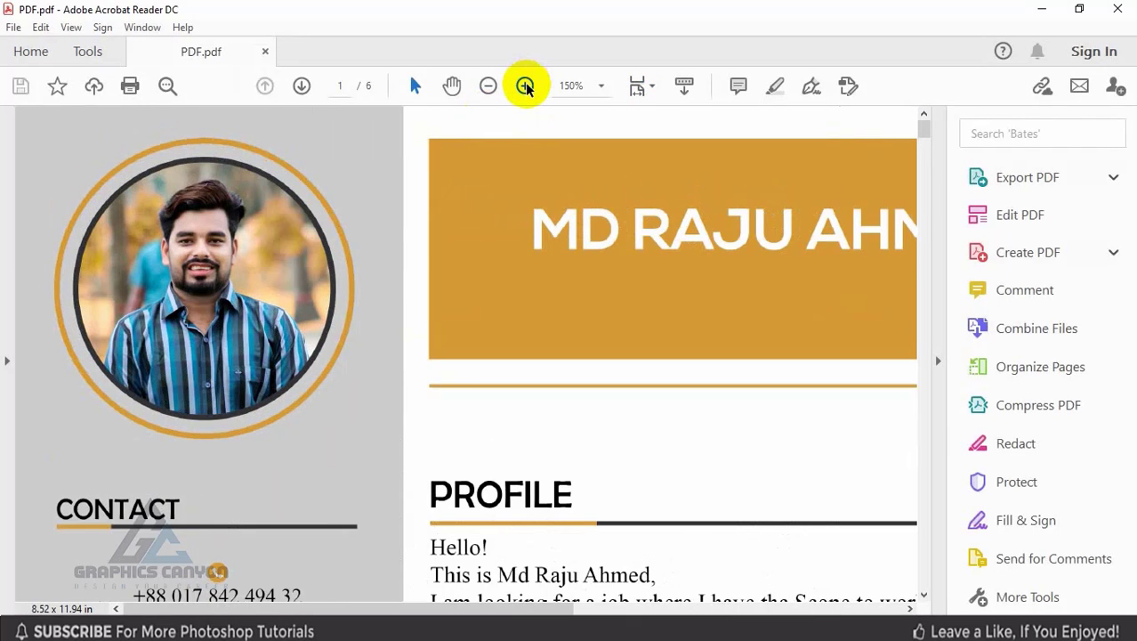
pyautogui.click(525, 86)
pyautogui.click(525, 87)
pyautogui.click(525, 87)
# - Zoom back out to view the whole page, then close Acrobat Reader
pyautogui.click(489, 86)
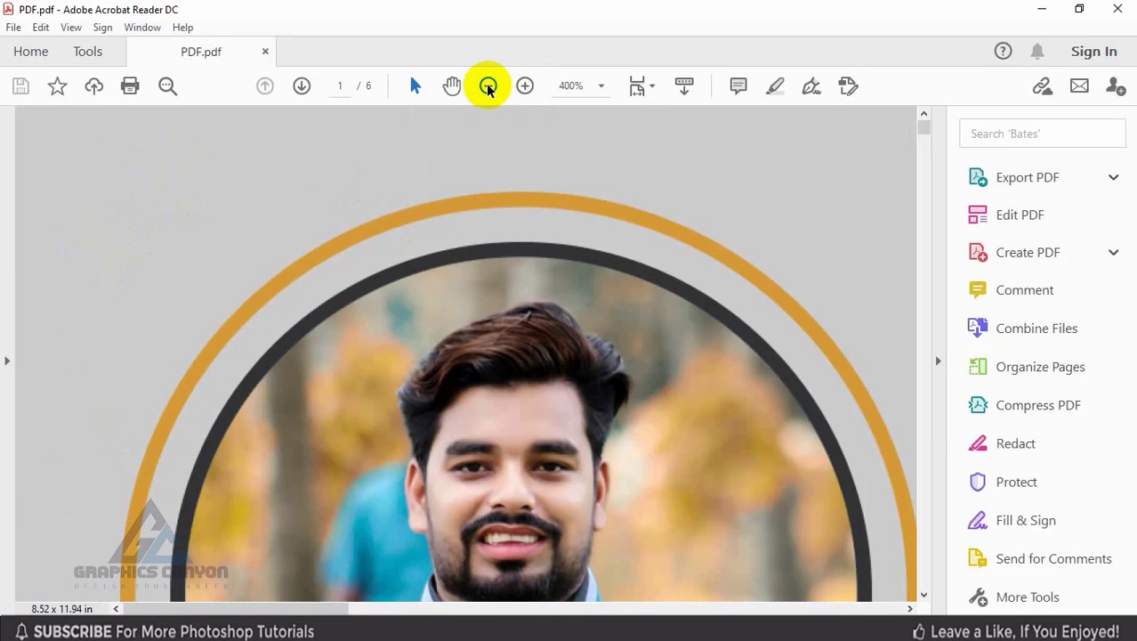
pyautogui.click(489, 87)
pyautogui.click(488, 87)
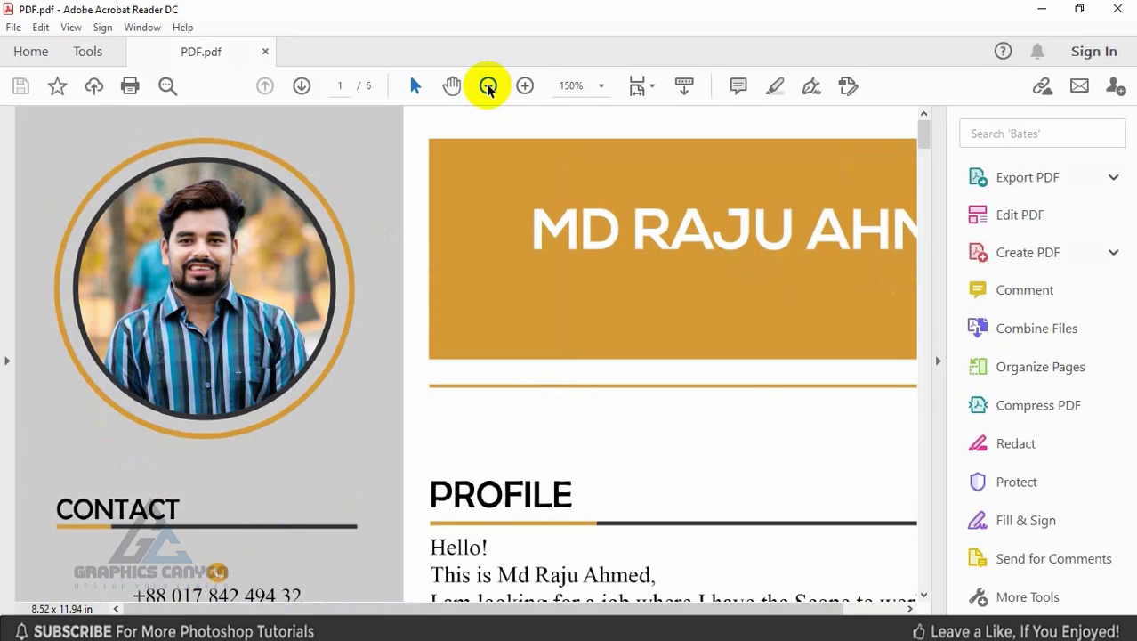
pyautogui.click(489, 86)
pyautogui.click(489, 86)
pyautogui.click(489, 87)
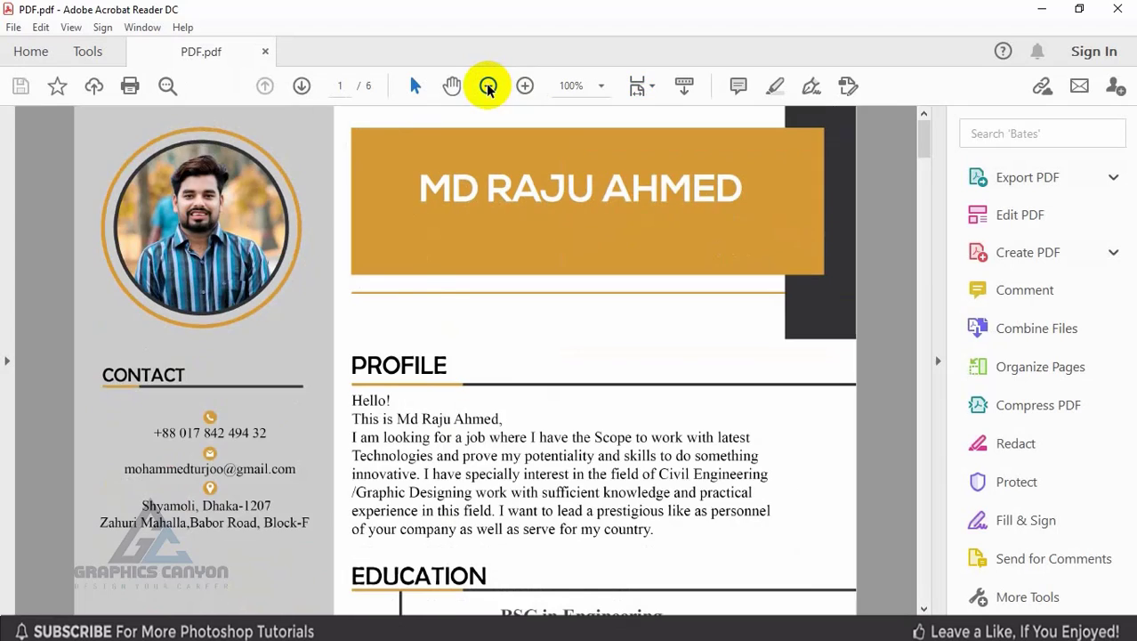
pyautogui.click(489, 87)
pyautogui.click(489, 87)
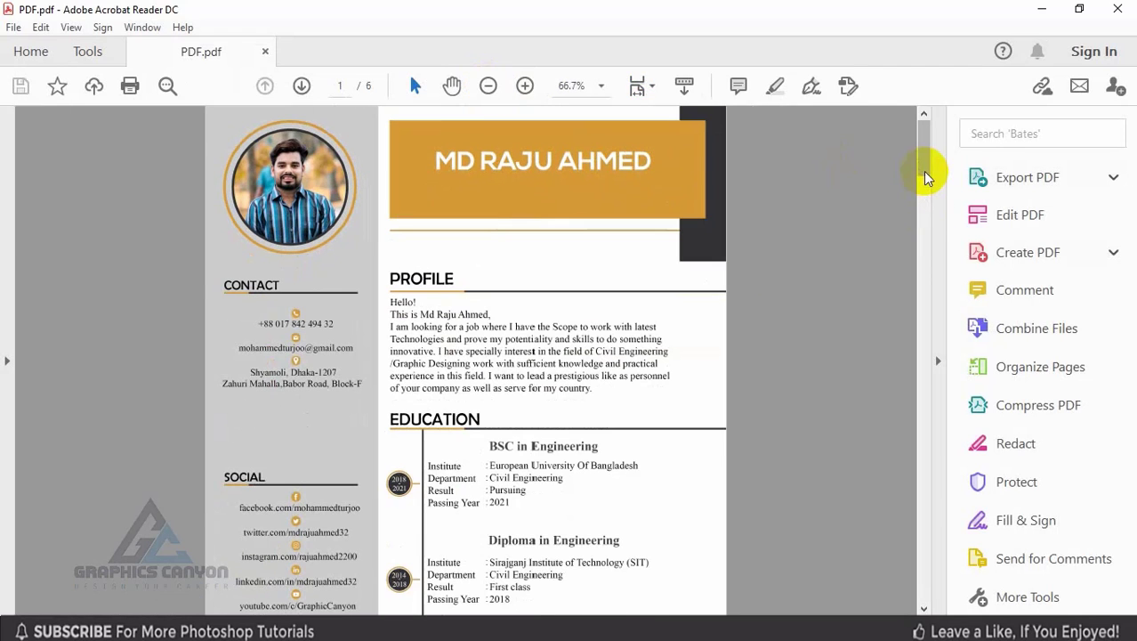
pyautogui.moveTo(925, 165)
pyautogui.mouseDown()
pyautogui.moveTo(959, 590)
pyautogui.moveTo(960, 305)
pyautogui.moveTo(979, 223)
pyautogui.moveTo(974, 163)
pyautogui.mouseUp()
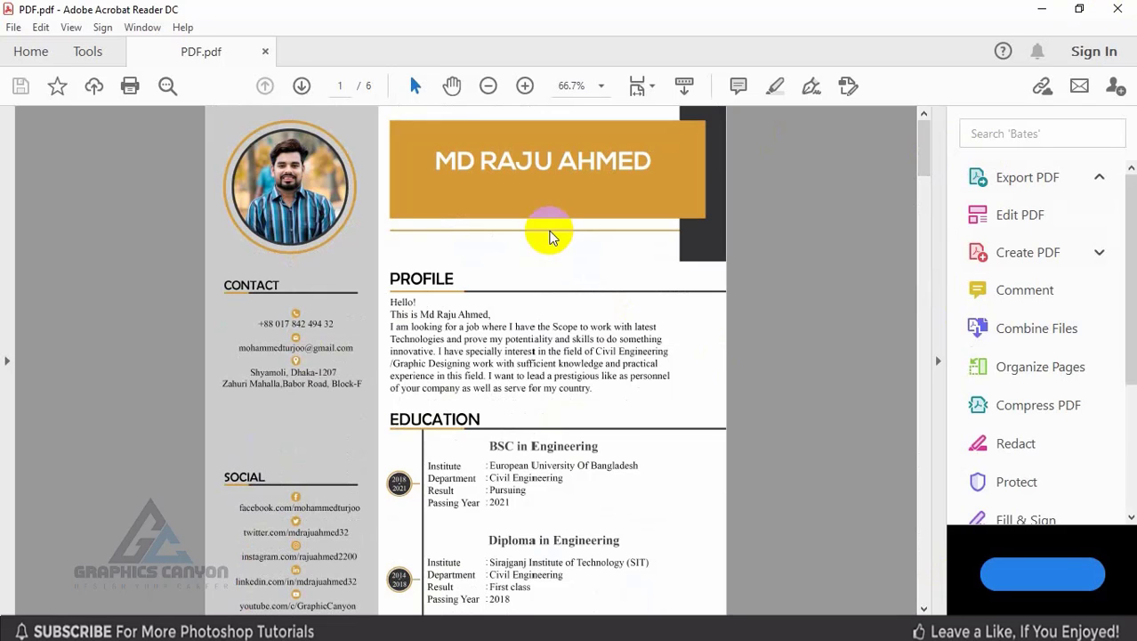
pyautogui.click(1120, 10)
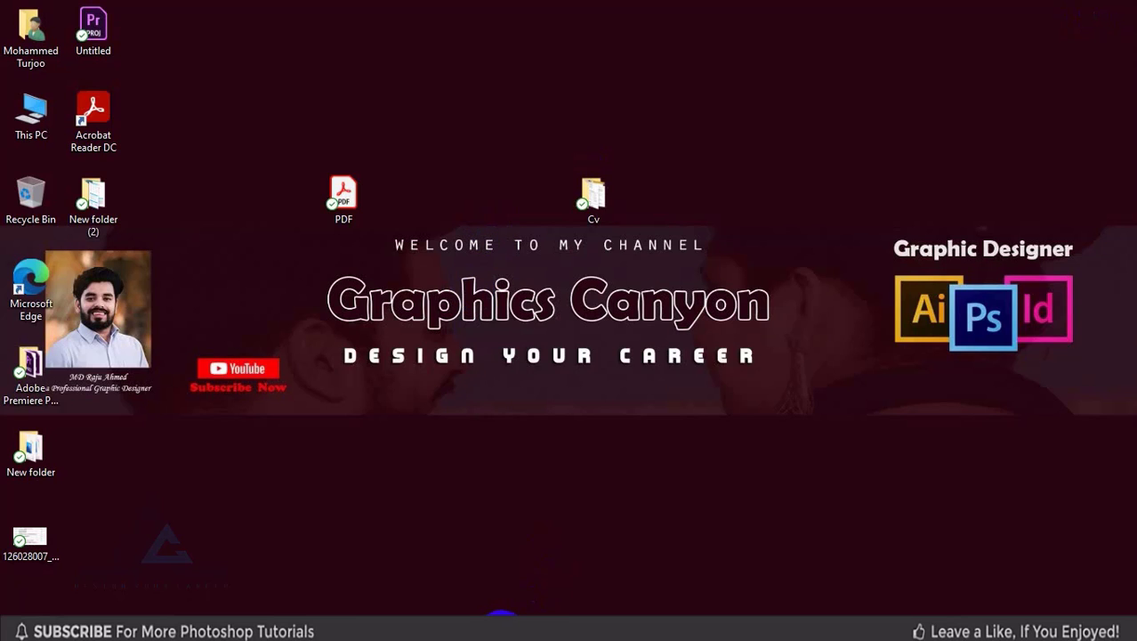
# - Restore the Photoshop window with the CV-3.jpg document from the taskbar
pyautogui.click(501, 619)
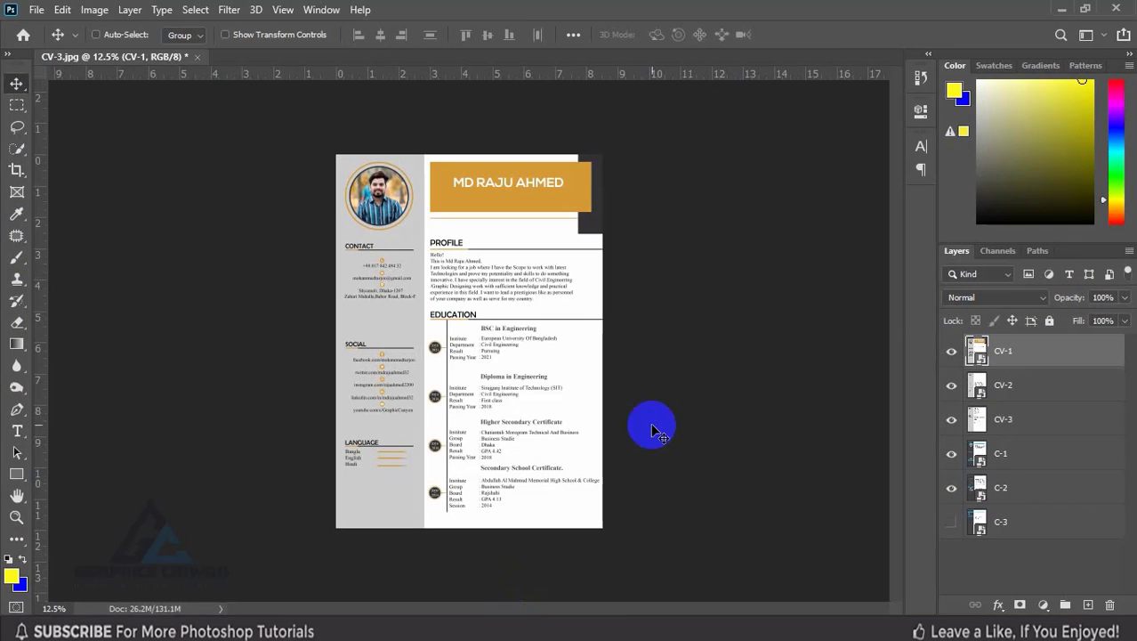